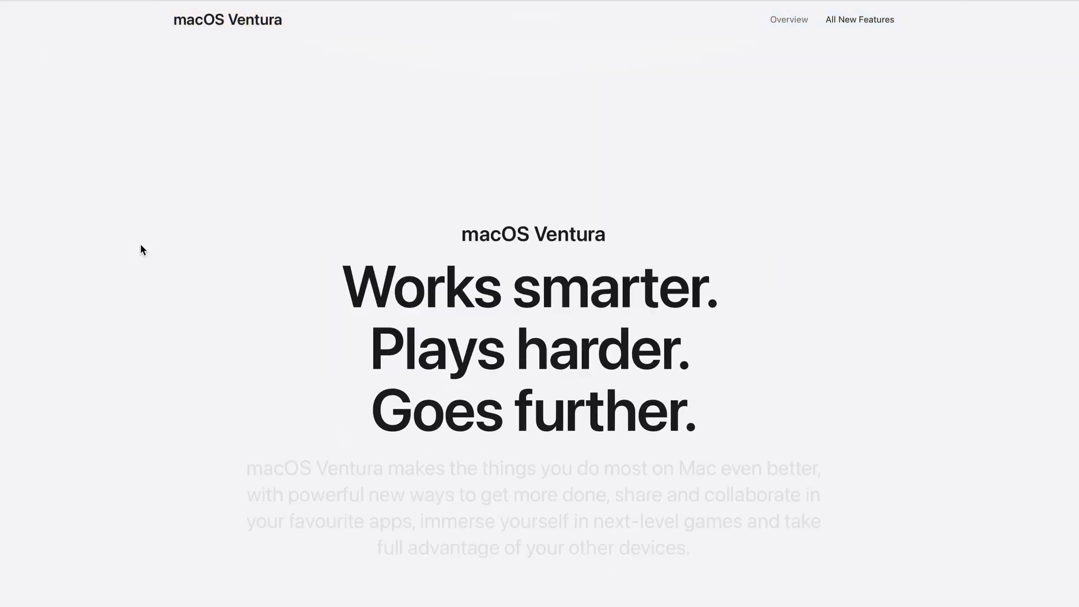
Scroll the macOS Ventura page past Mail, Spotlight, Safari and Messages down to Photos.
{"action": "scroll", "coordinate": [140, 249], "scroll_direction": "down", "scroll_amount": 15}
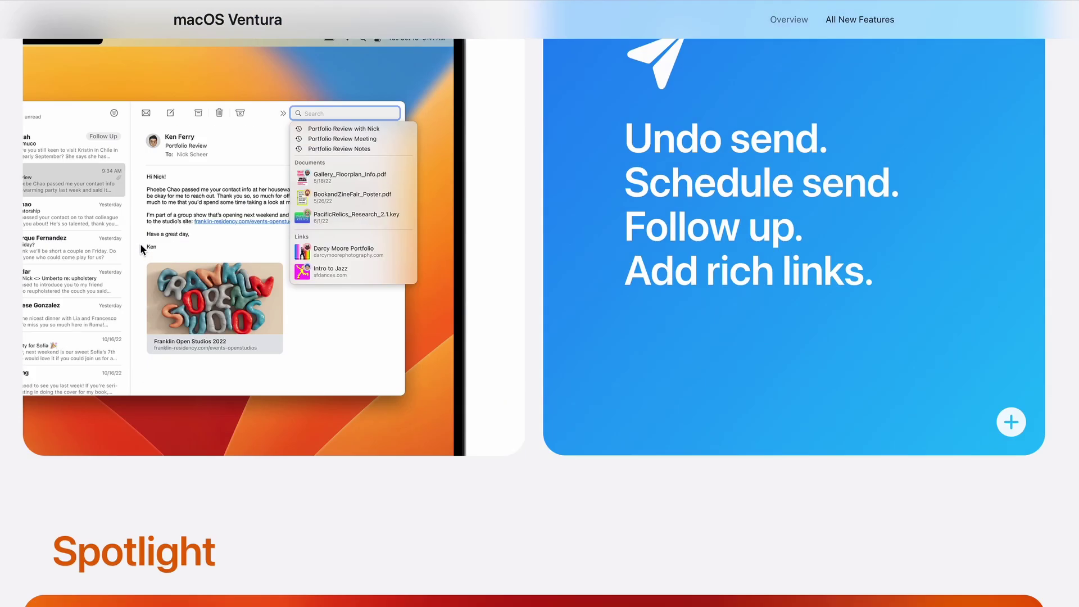
{"action": "scroll", "coordinate": [141, 247], "scroll_direction": "down", "scroll_amount": 20}
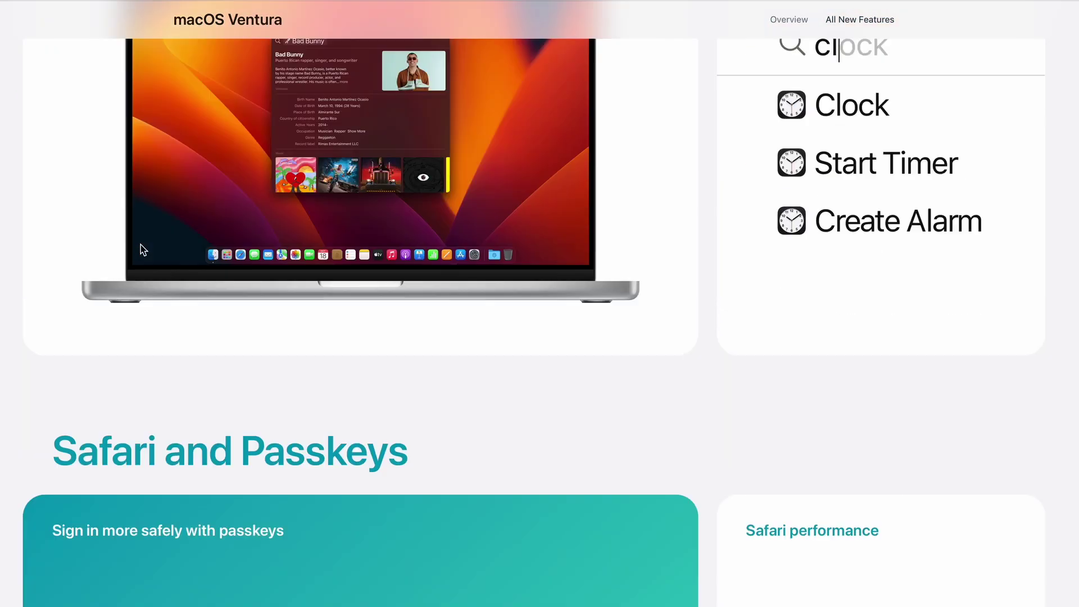
{"action": "scroll", "coordinate": [141, 247], "scroll_direction": "down", "scroll_amount": 20}
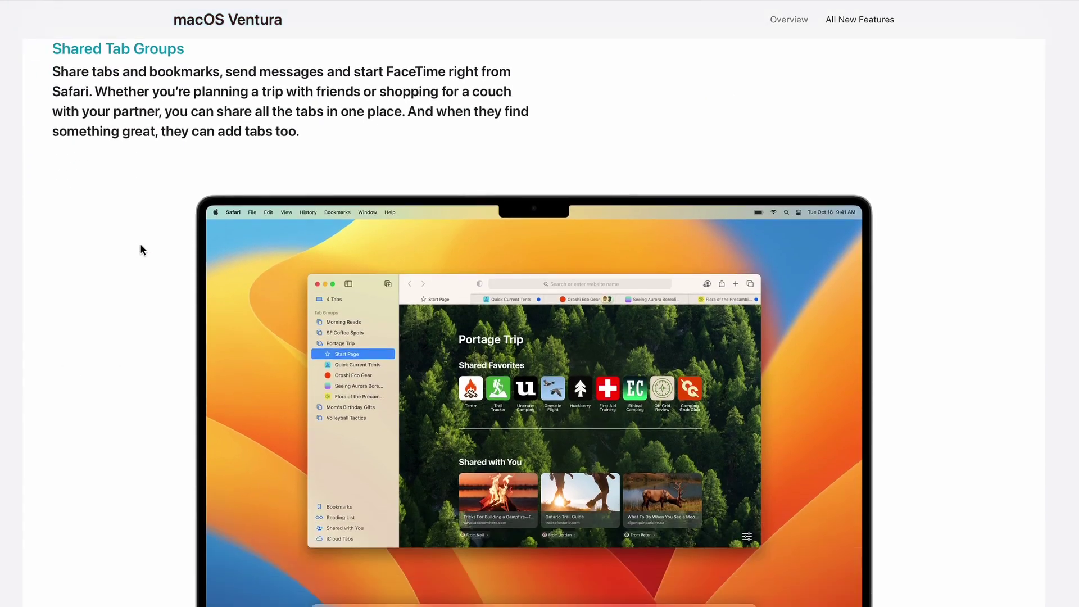
{"action": "scroll", "coordinate": [140, 249], "scroll_direction": "down", "scroll_amount": 20}
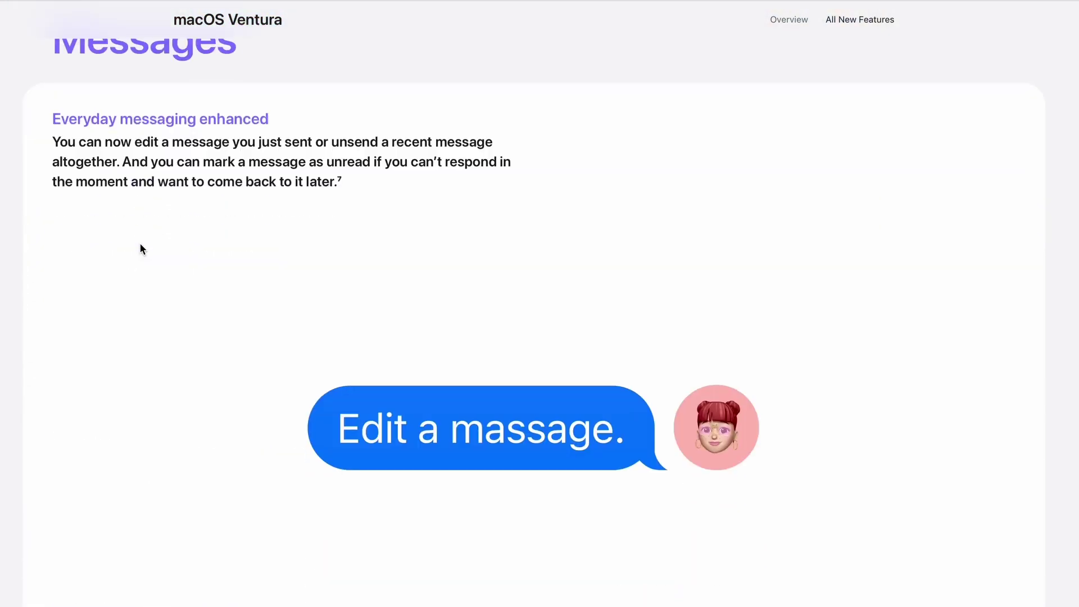
{"action": "scroll", "coordinate": [140, 249], "scroll_direction": "down", "scroll_amount": 20}
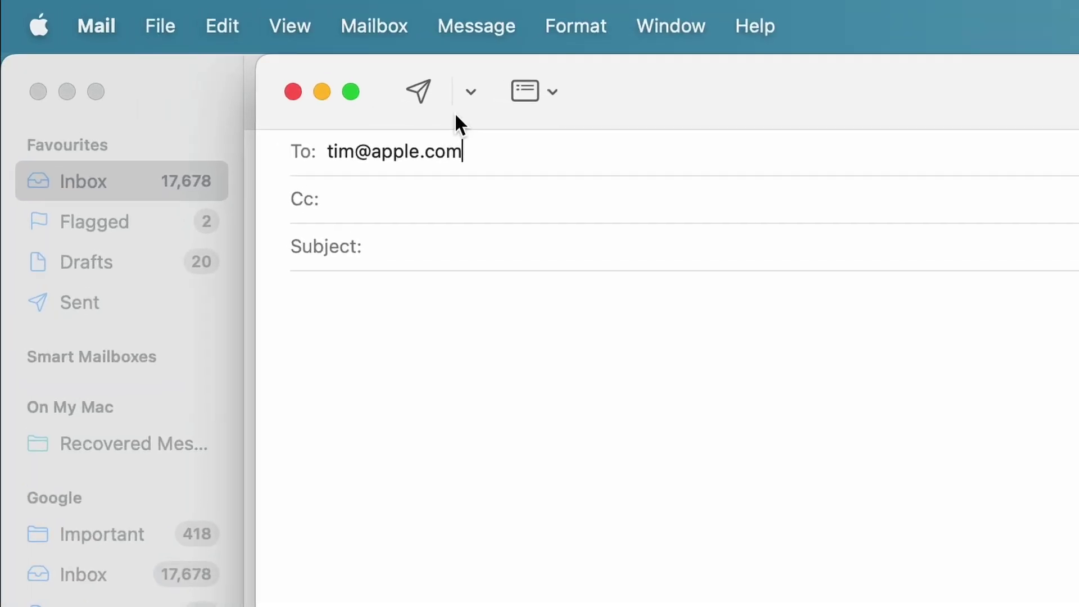
Send the draft with Send Now, view a message's Remind Me option, then send 'Check Email'.
{"action": "left_click", "coordinate": [298, 58]}
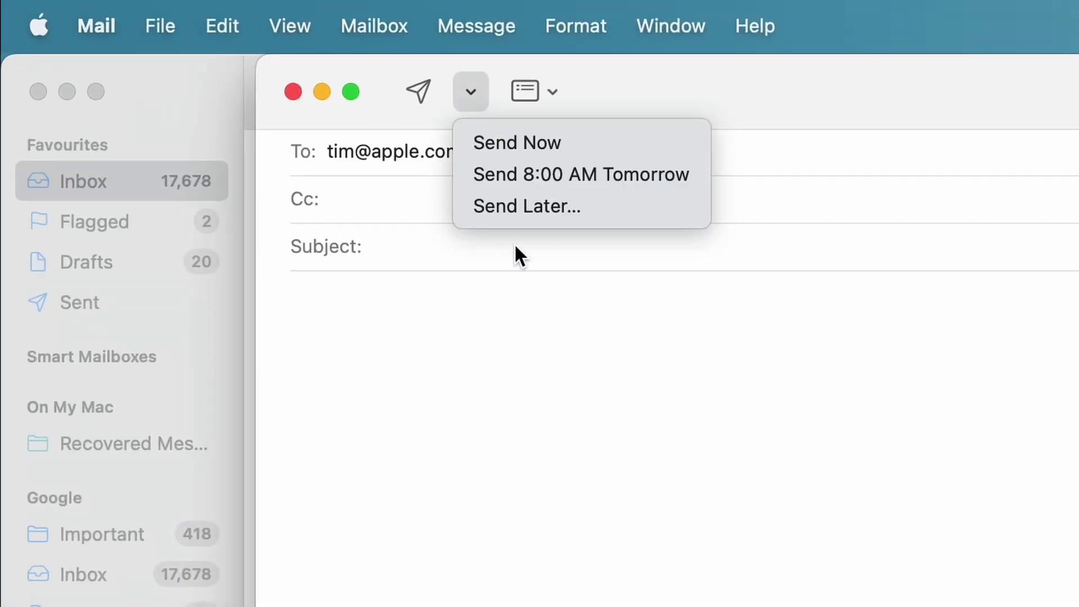
{"action": "left_click", "coordinate": [497, 143]}
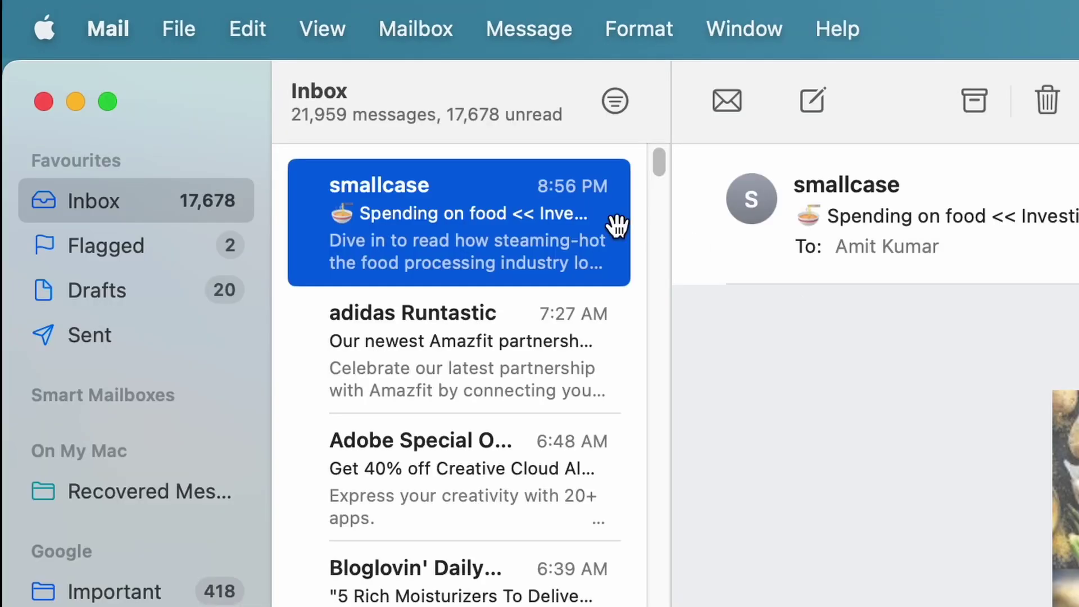
{"action": "right_click", "coordinate": [406, 232]}
{"action": "mouse_move", "coordinate": [646, 514]}
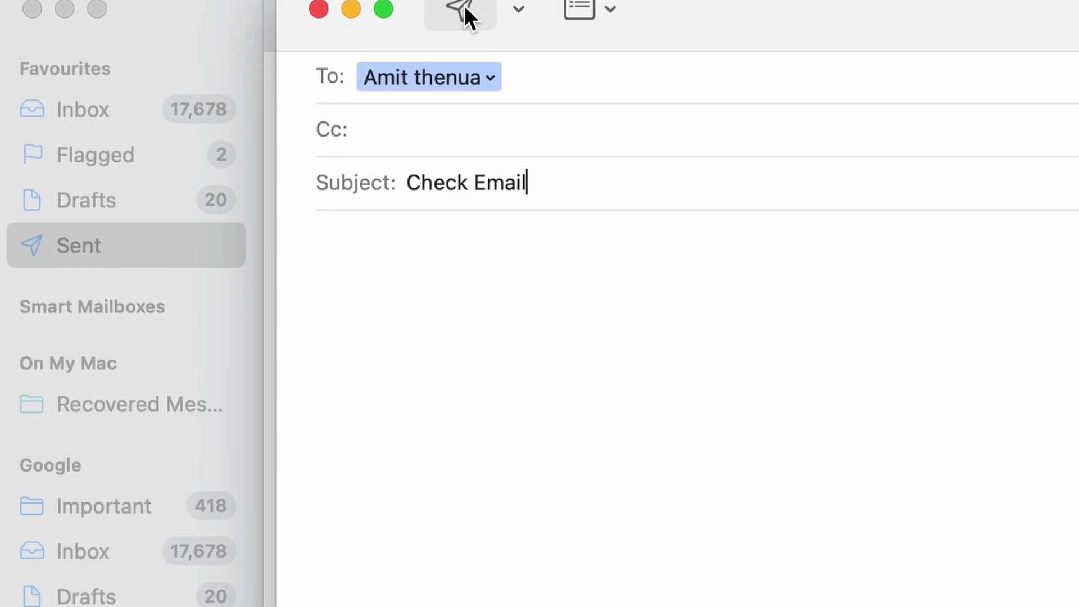
{"action": "left_click", "coordinate": [318, 58]}
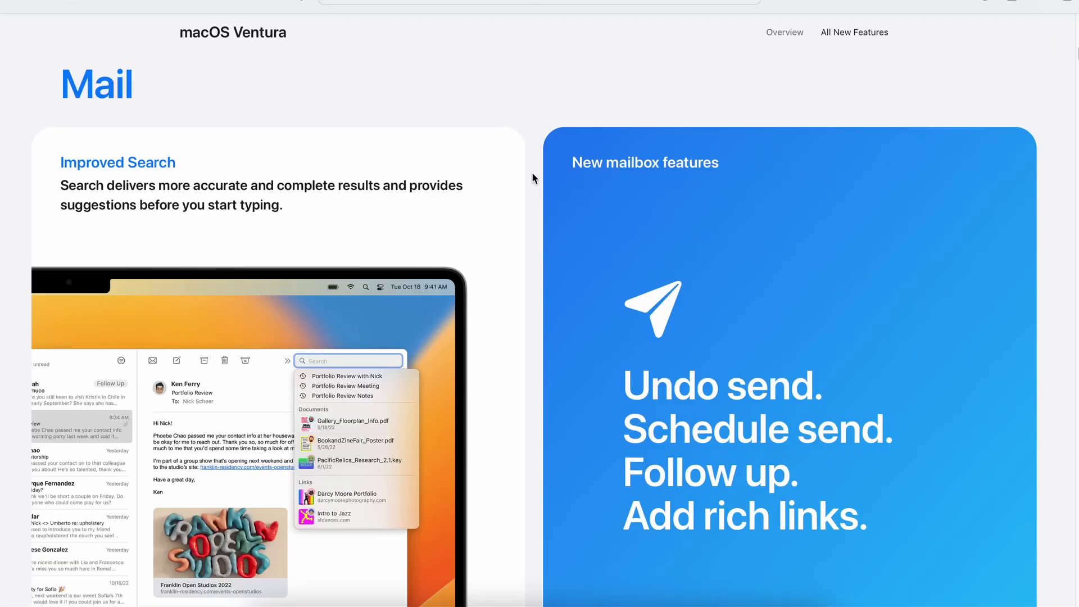
{"action": "scroll", "coordinate": [525, 210], "scroll_direction": "down", "scroll_amount": 5}
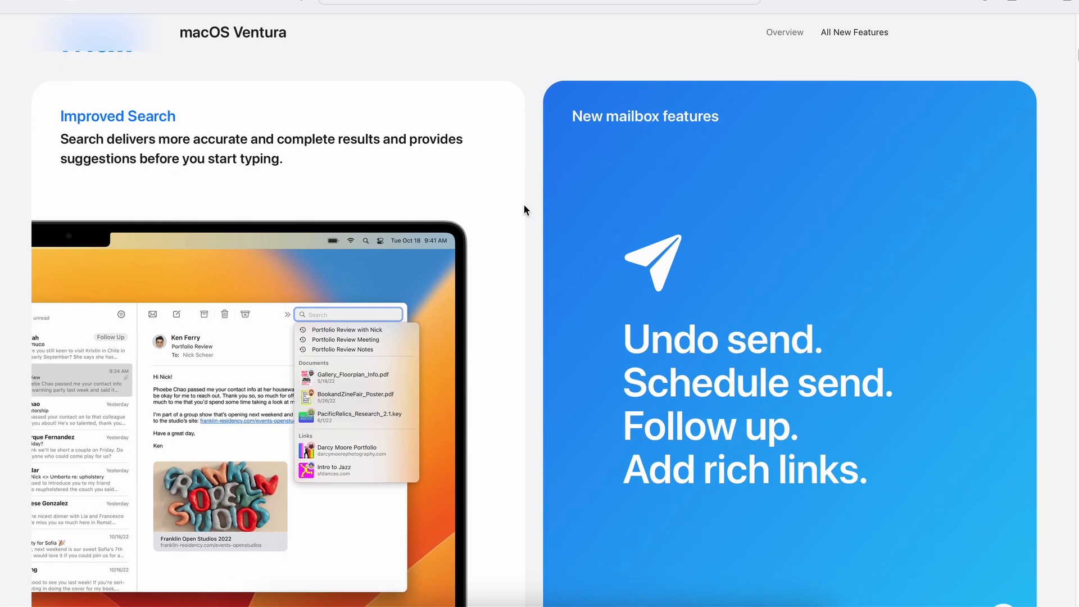
{"action": "scroll", "coordinate": [524, 206], "scroll_direction": "up", "scroll_amount": 5}
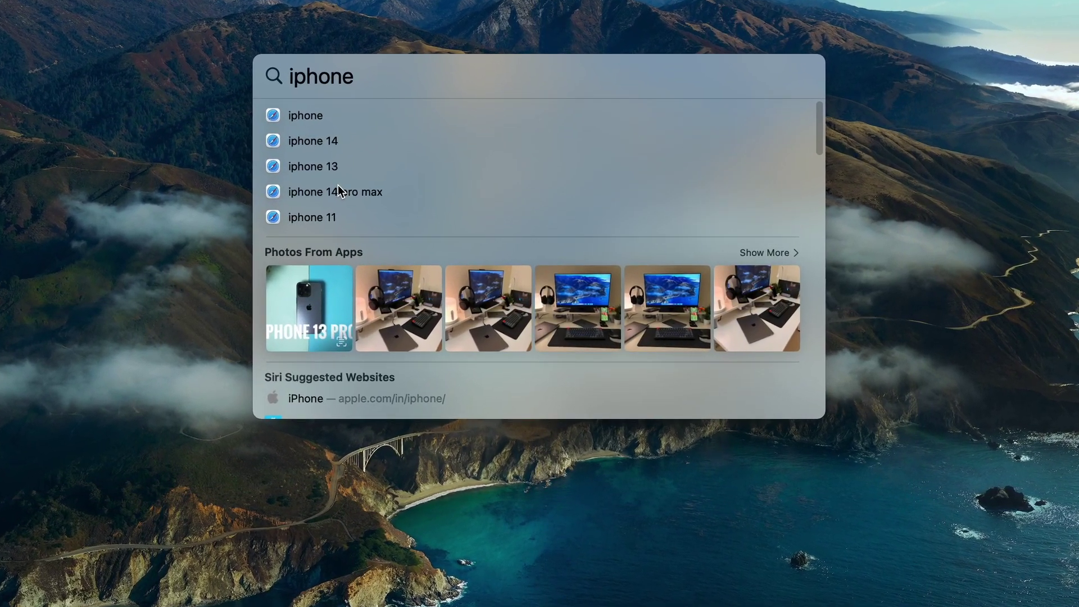
Browse the Spotlight results for iphone and Quick Look a desk photo full size, then close it.
{"action": "key", "text": "Down"}
{"action": "key", "text": "Down"}
{"action": "key", "text": "Down"}
{"action": "key", "text": "Down"}
{"action": "key", "text": "Down"}
{"action": "key", "text": "Down"}
{"action": "key", "text": "Down"}
{"action": "key", "text": "Down"}
{"action": "key", "text": "Down"}
{"action": "key", "text": "Down"}
{"action": "key", "text": "Down"}
{"action": "key", "text": "Down"}
{"action": "key", "text": "Down"}
{"action": "key", "text": "Down"}
{"action": "key", "text": "Down"}
{"action": "key", "text": "Down"}
{"action": "key", "text": "Down"}
{"action": "key", "text": "Down"}
{"action": "key", "text": "Down"}
{"action": "key", "text": "Down"}
{"action": "key", "text": "Down"}
{"action": "key", "text": "Down"}
{"action": "key", "text": "Down"}
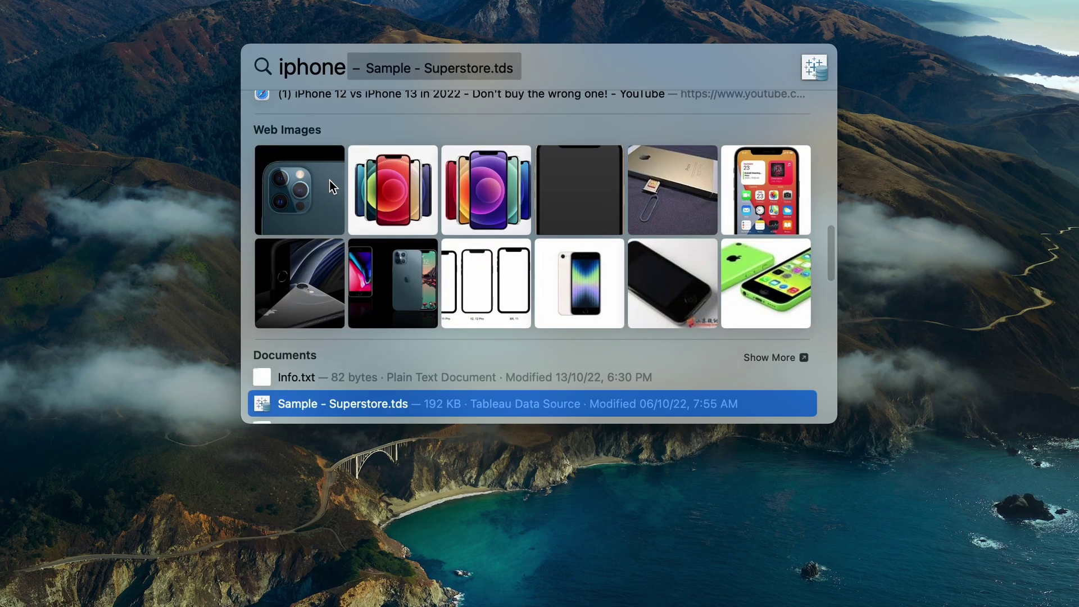
{"action": "key", "text": "Down"}
{"action": "key", "text": "Up"}
{"action": "key", "text": "Up"}
{"action": "key", "text": "Up"}
{"action": "key", "text": "Up"}
{"action": "key", "text": "Up"}
{"action": "key", "text": "Up"}
{"action": "key", "text": "Up"}
{"action": "key", "text": "Up"}
{"action": "key", "text": "Up"}
{"action": "key", "text": "Up"}
{"action": "key", "text": "Up"}
{"action": "key", "text": "Up"}
{"action": "key", "text": "Up"}
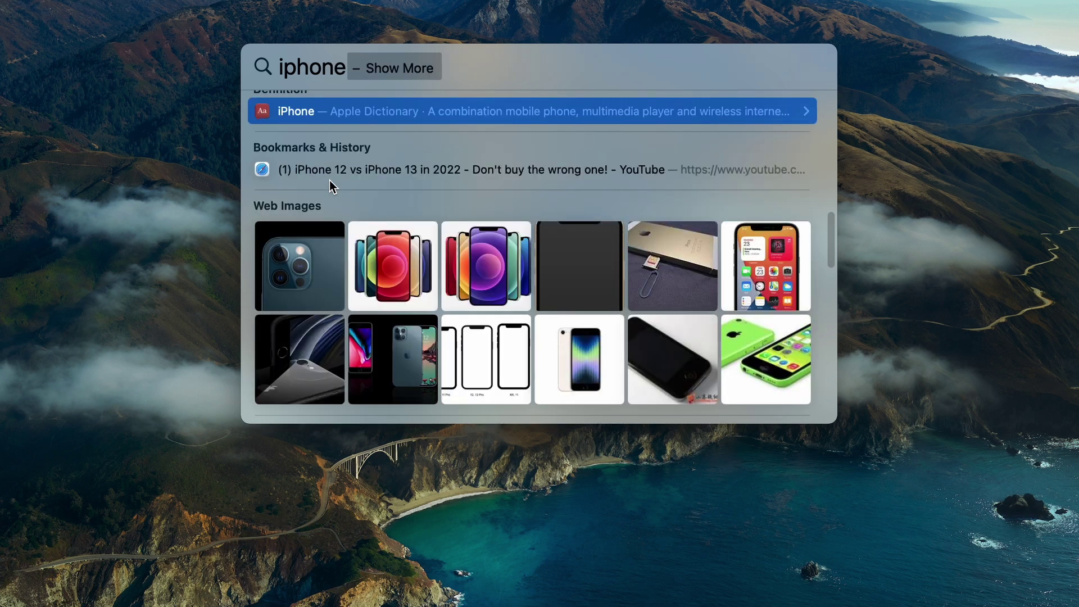
{"action": "key", "text": "Up"}
{"action": "key", "text": "Up"}
{"action": "key", "text": "Up"}
{"action": "key", "text": "Up"}
{"action": "key", "text": "Up"}
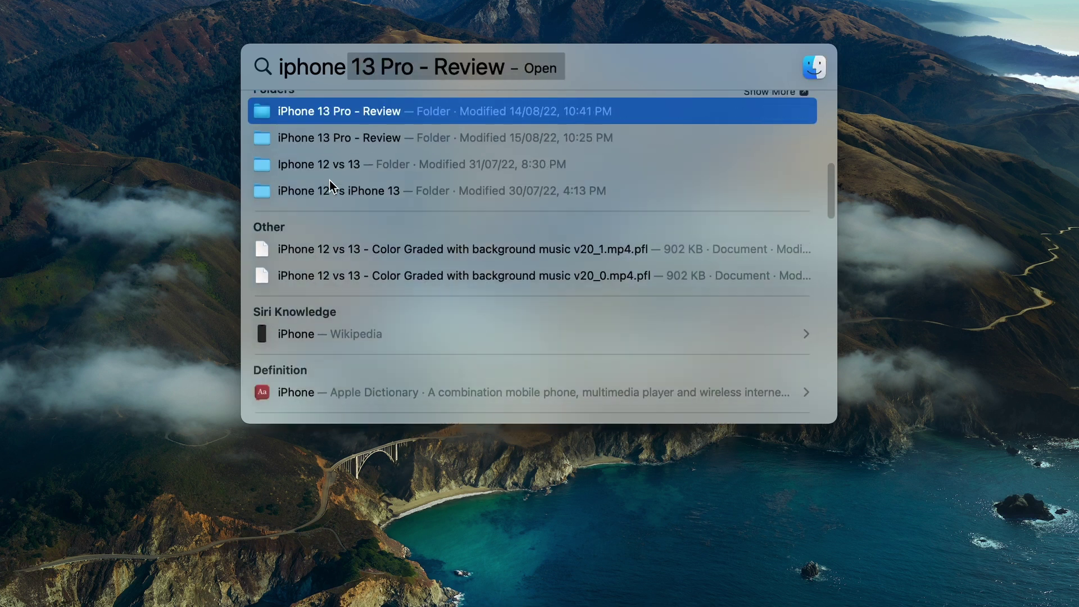
{"action": "key", "text": "Down"}
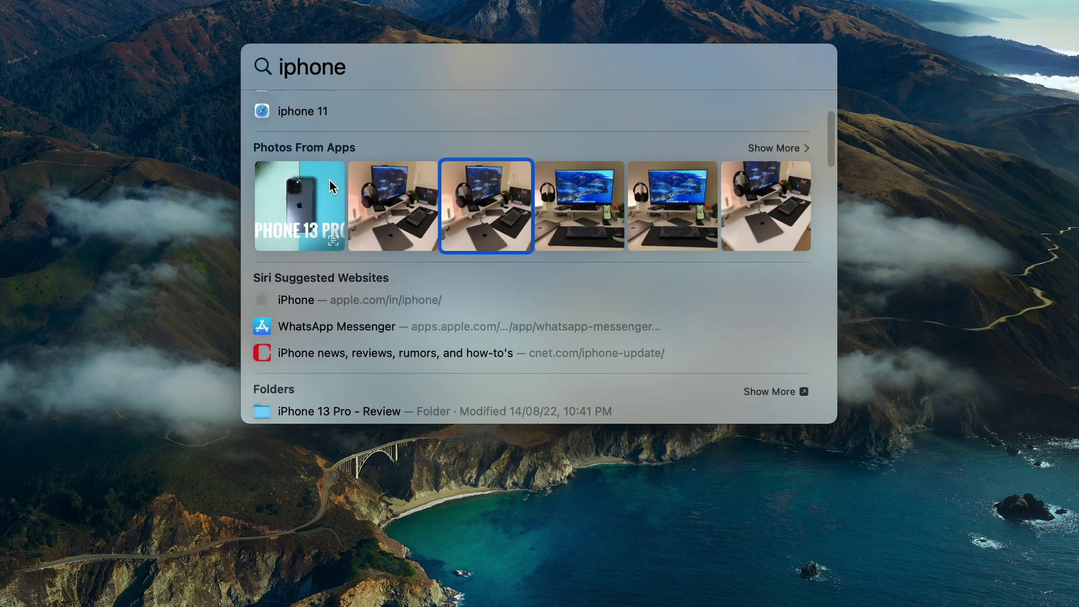
{"action": "key", "text": "space"}
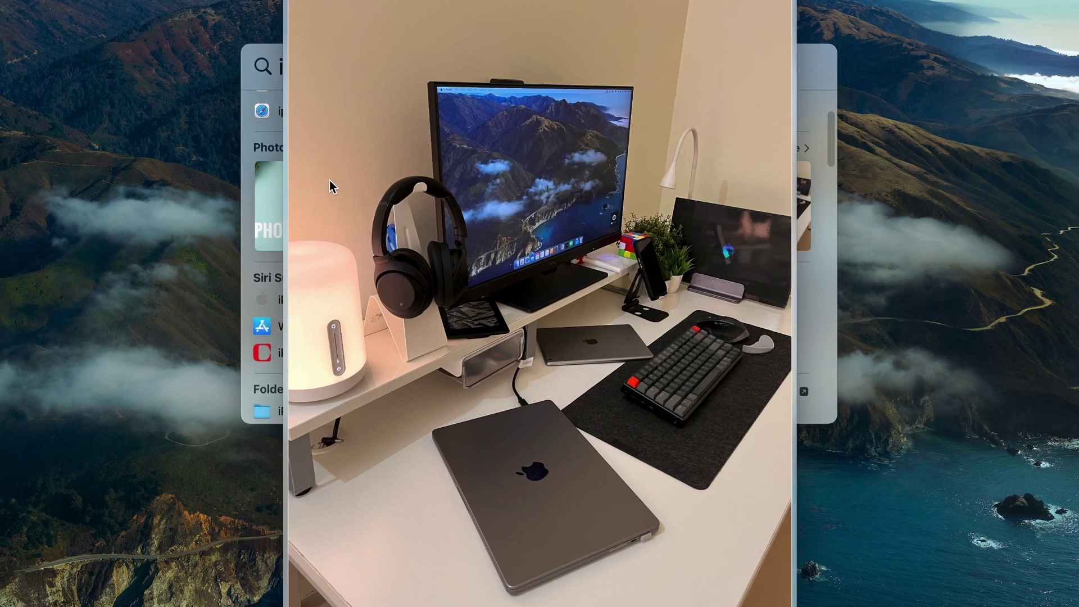
{"action": "key", "text": "space"}
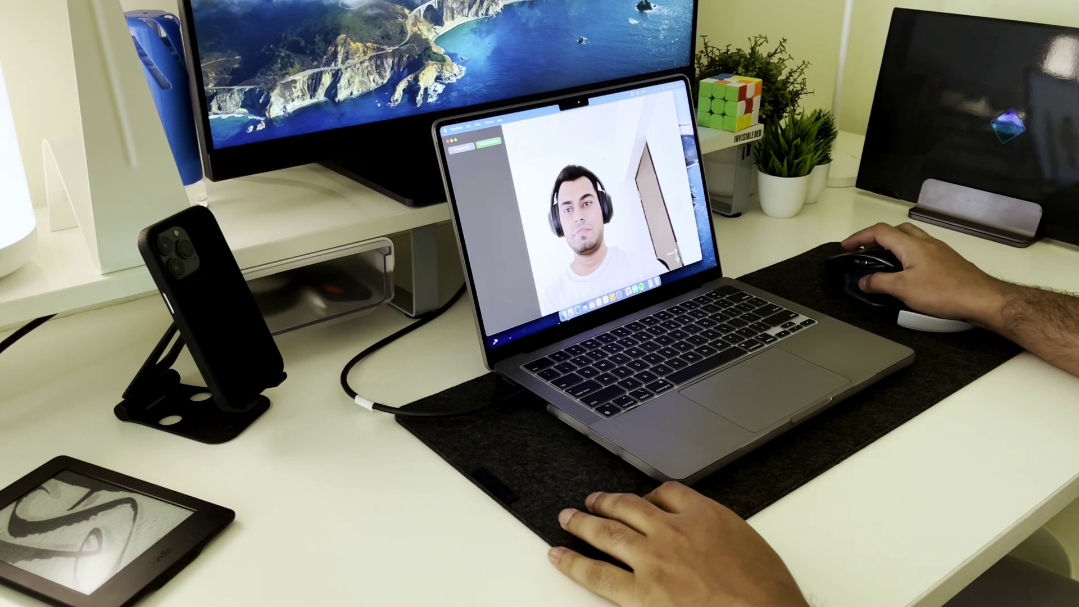
Open FaceTime's Video menu while the Continuity Camera feed is showing.
{"action": "left_click", "coordinate": [477, 123]}
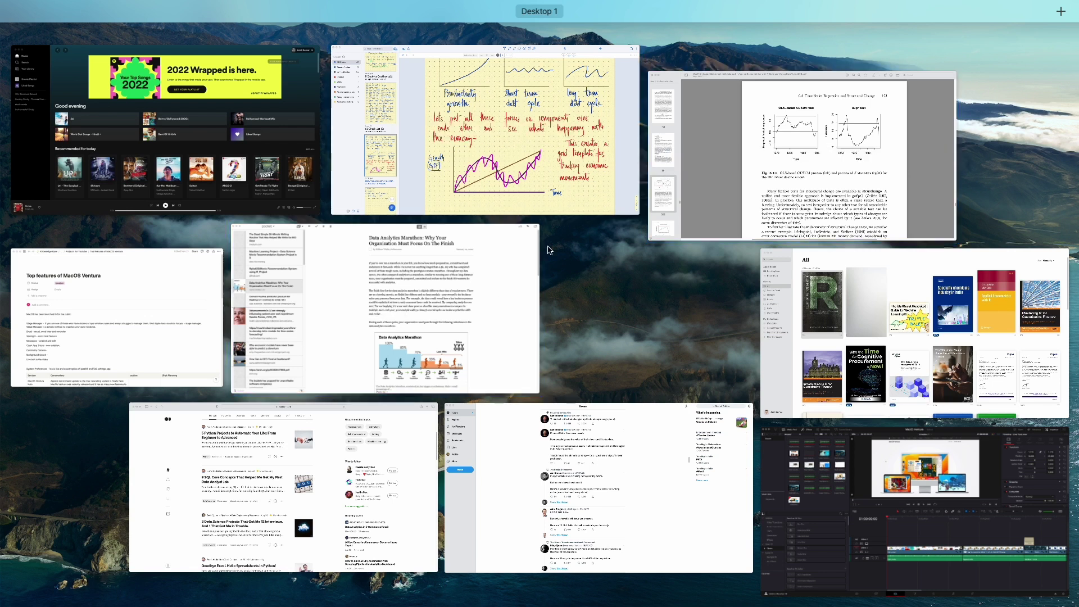
Bring the Pocket article forward and turn on Stage Manager from Control Center.
{"action": "left_click", "coordinate": [394, 270]}
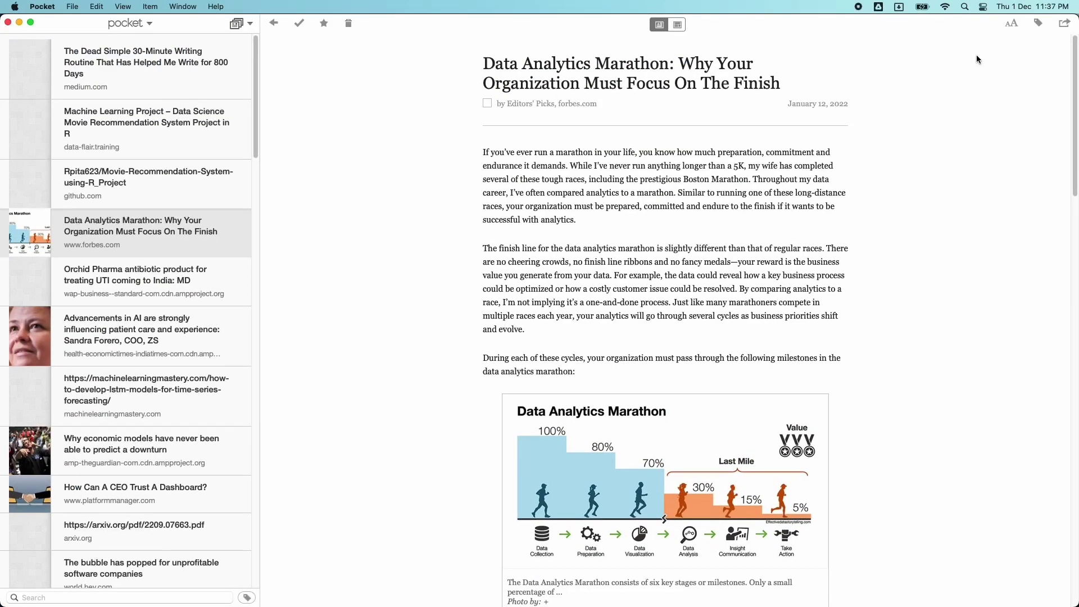
{"action": "left_click", "coordinate": [983, 7]}
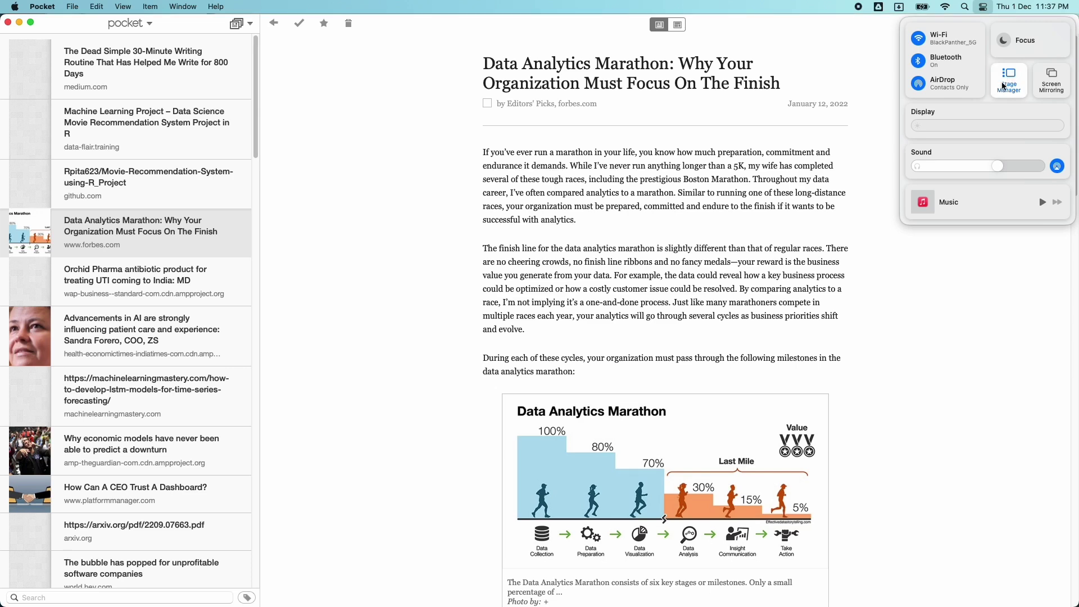
{"action": "left_click", "coordinate": [990, 272]}
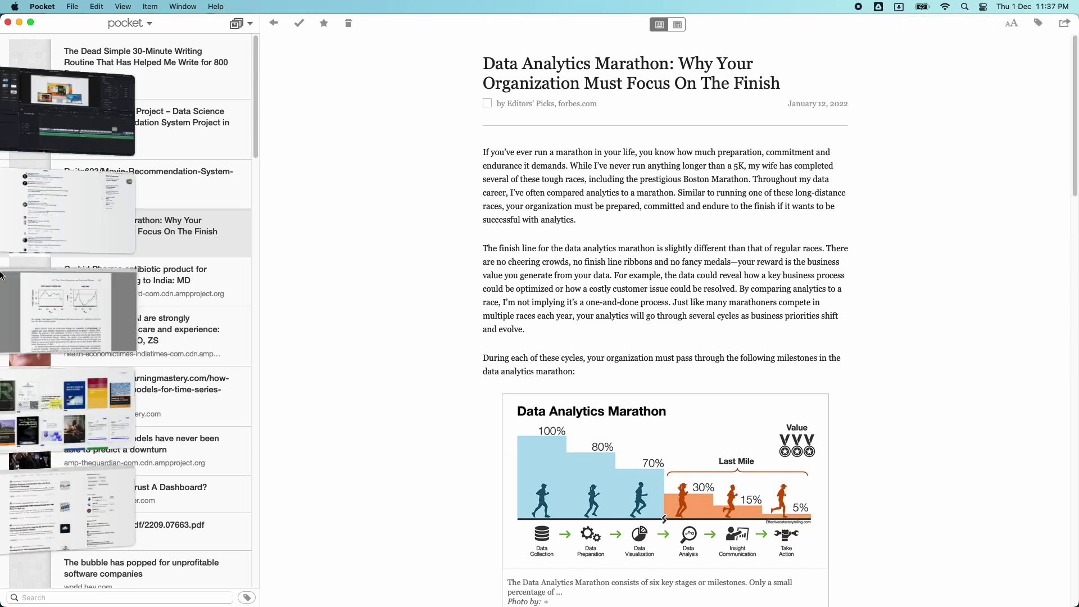
Switch through DaVinci Resolve, Preview, Books, Safari and Twitter, ending back on Pocket.
{"action": "left_click", "coordinate": [86, 117]}
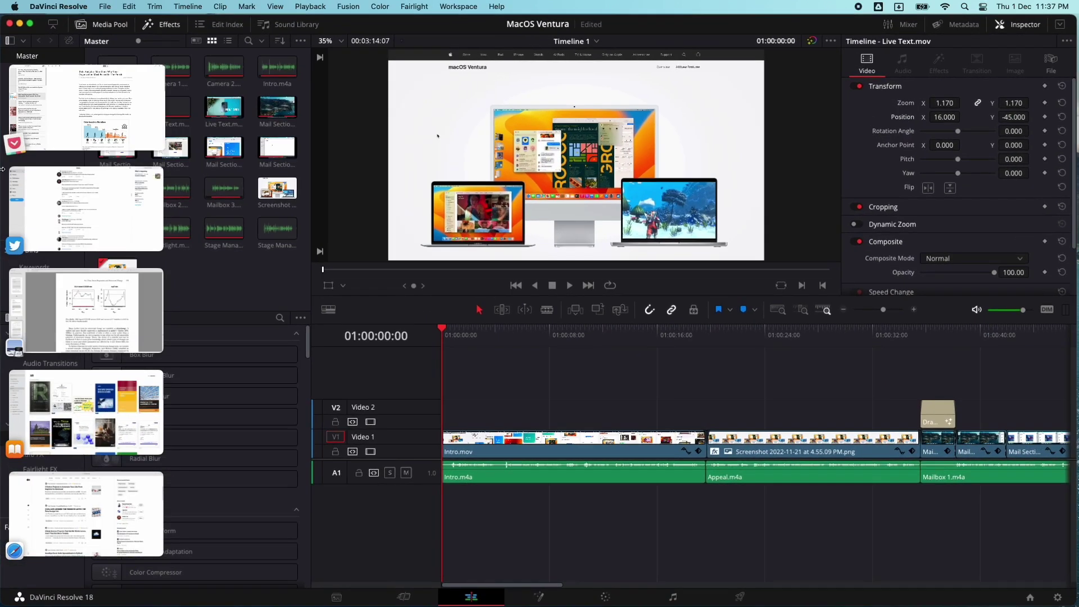
{"action": "left_click", "coordinate": [35, 278]}
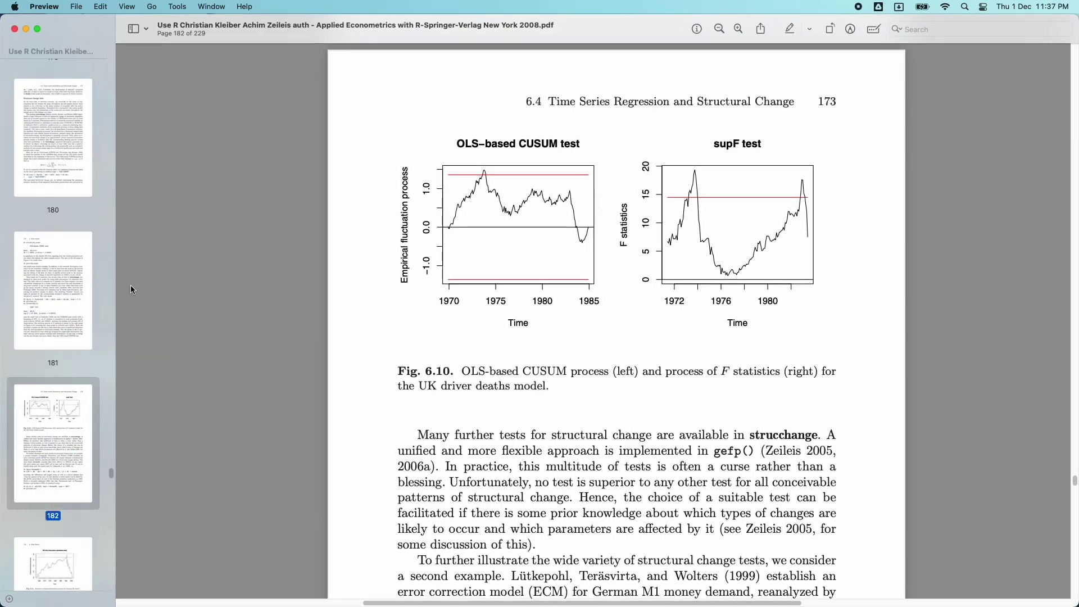
{"action": "left_click", "coordinate": [73, 419]}
{"action": "left_click", "coordinate": [56, 518]}
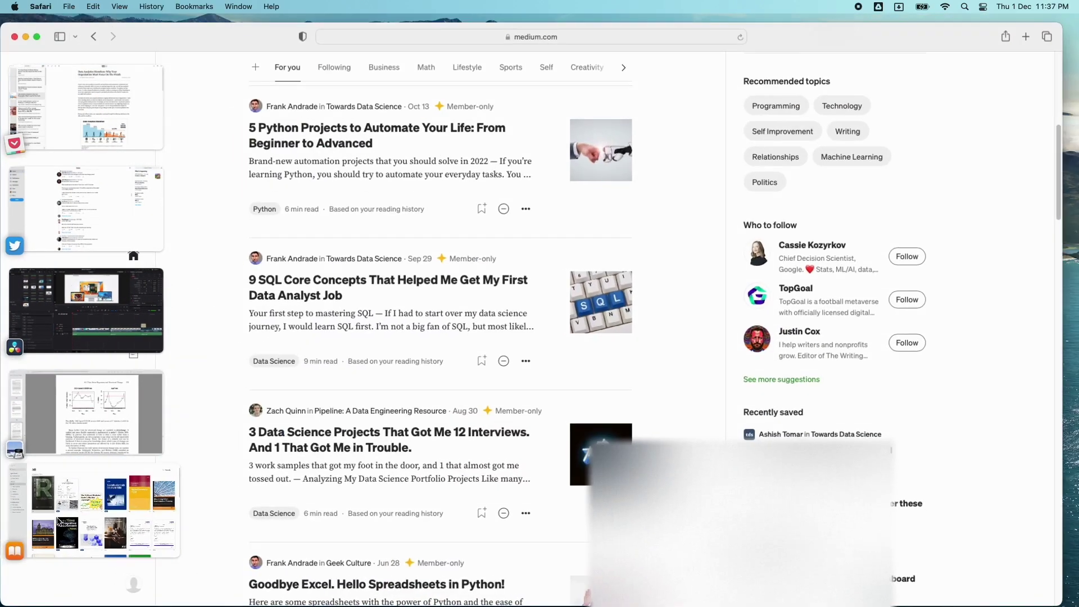
{"action": "left_click", "coordinate": [74, 216]}
{"action": "left_click", "coordinate": [74, 103]}
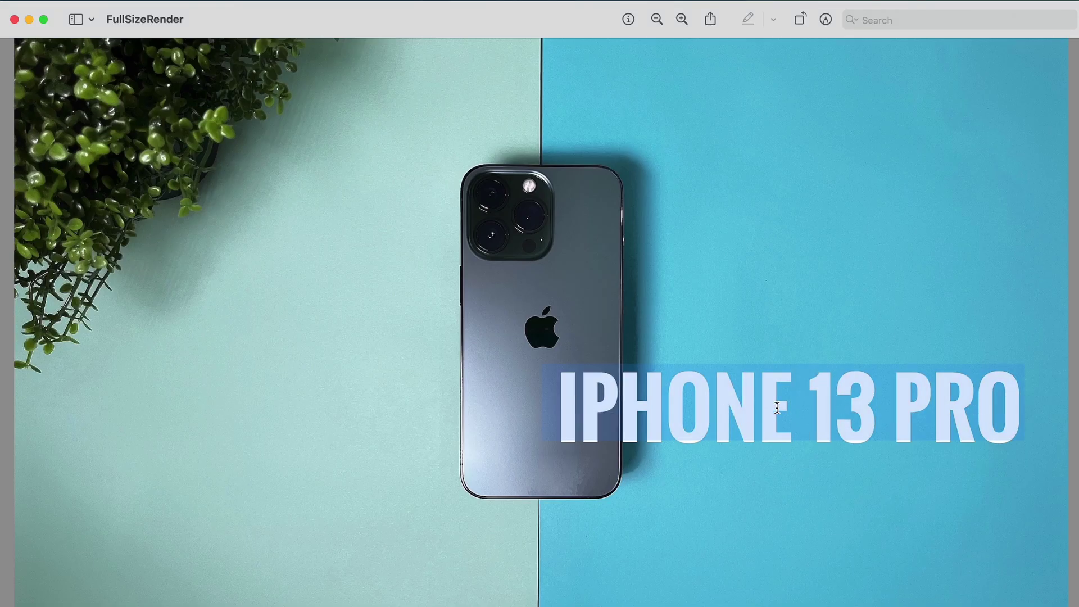
Copy the Live Text 'IPHONE 13 PRO' from the photo and paste it into Pages.
{"action": "right_click", "coordinate": [725, 409]}
{"action": "left_click", "coordinate": [762, 482]}
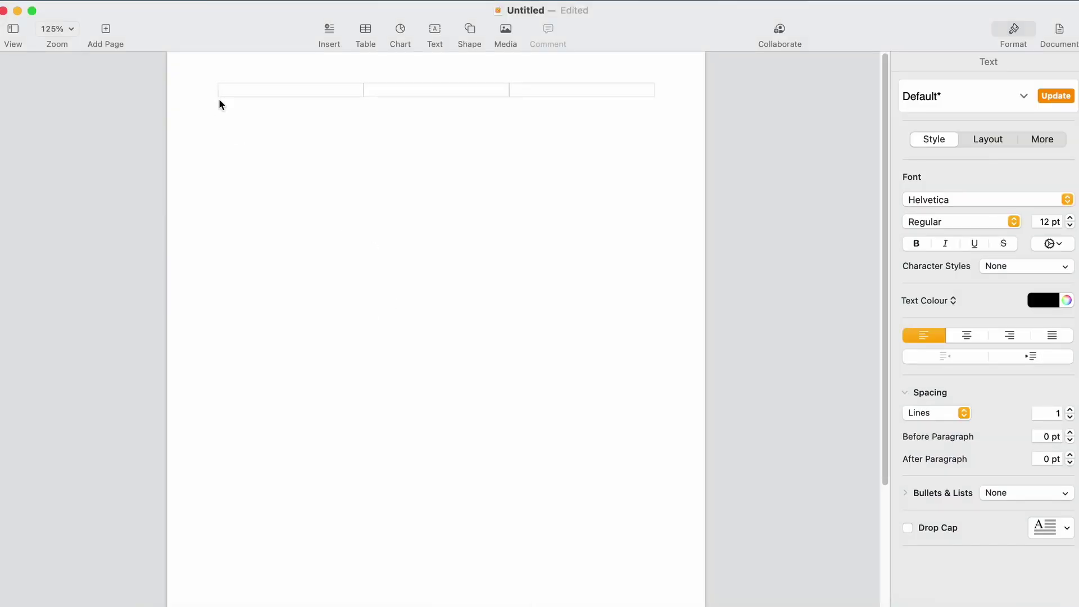
{"action": "right_click", "coordinate": [220, 106]}
{"action": "left_click", "coordinate": [244, 148]}
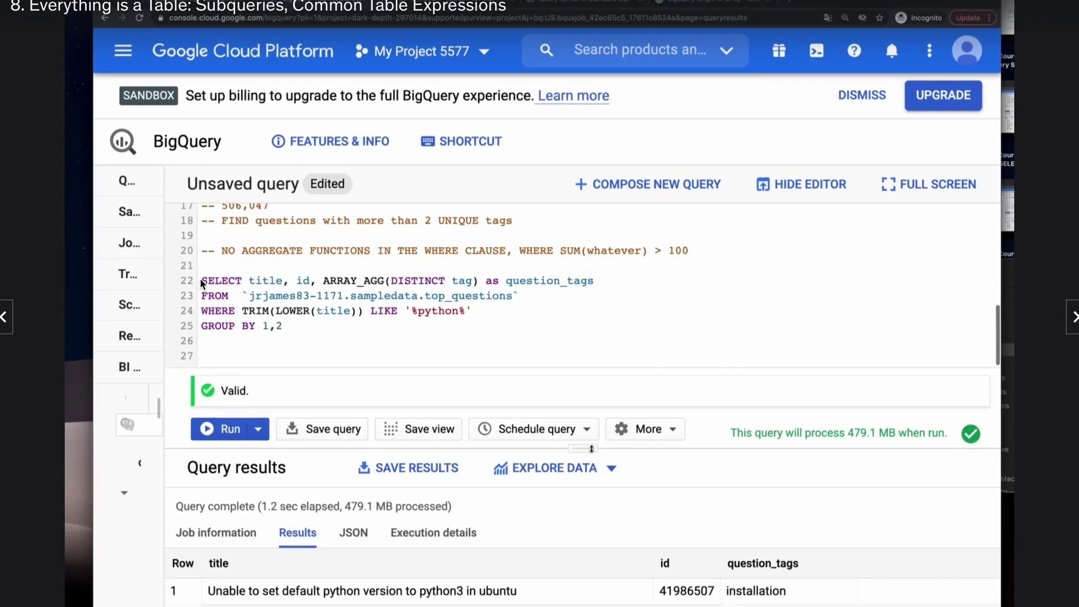
Copy SQL query lines 22 to 25 from the video frame and paste them below.
{"action": "left_click_drag", "start_coordinate": [204, 283], "coordinate": [273, 324]}
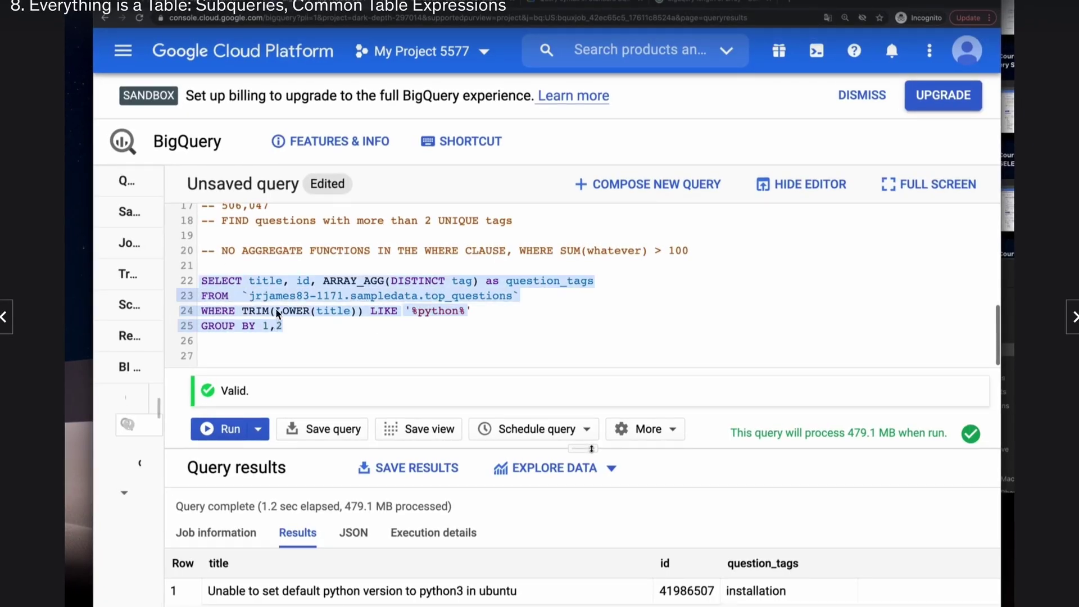
{"action": "right_click", "coordinate": [275, 294]}
{"action": "left_click", "coordinate": [312, 362]}
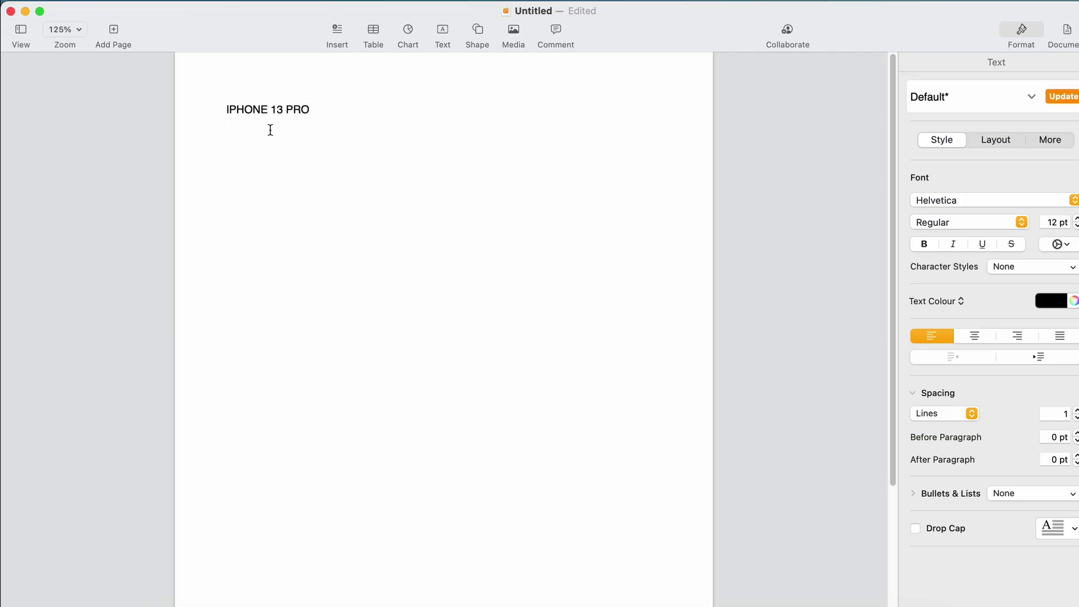
{"action": "right_click", "coordinate": [229, 123]}
{"action": "left_click", "coordinate": [251, 165]}
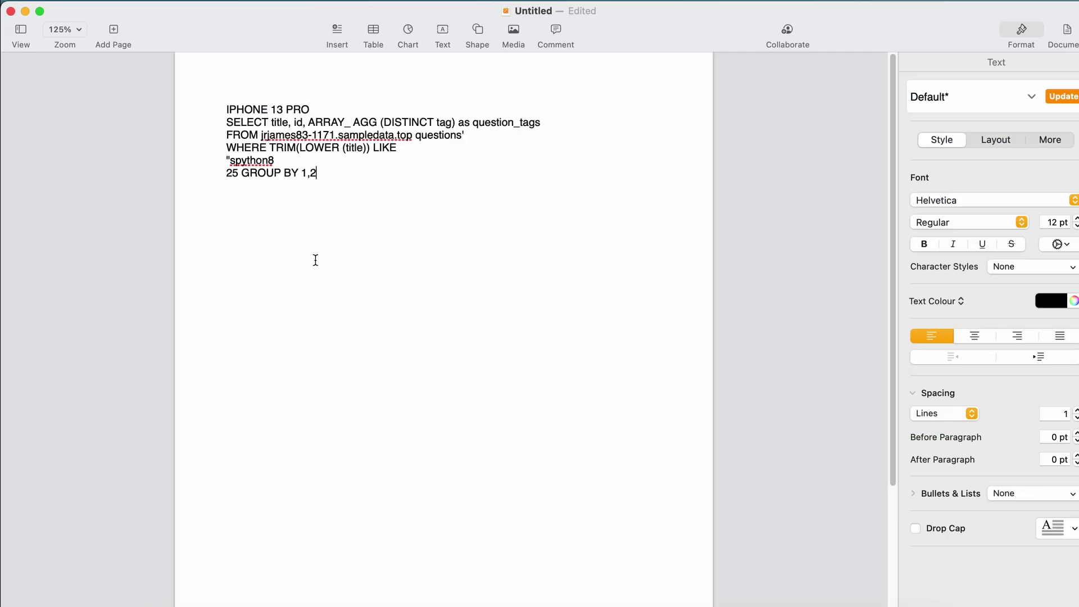